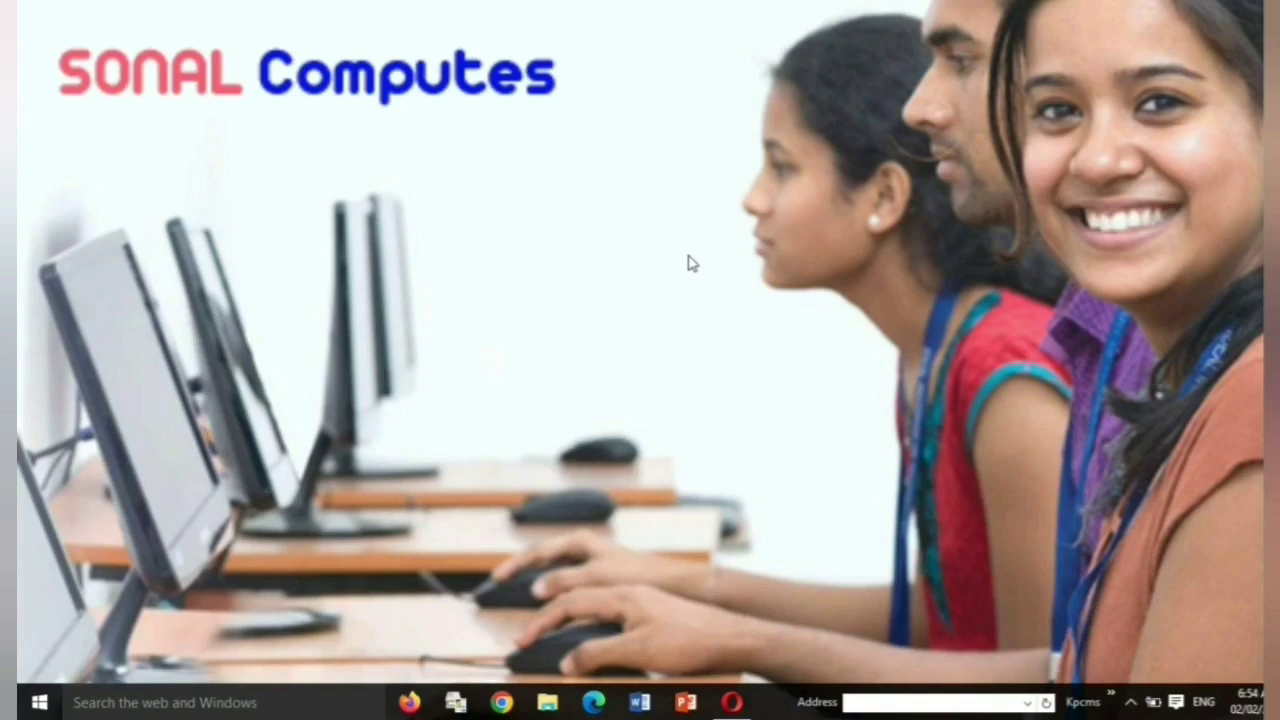
- Launch Opera and search Google for 'pan adhar link status'
{"action": "left_click", "coordinate": [732, 701]}
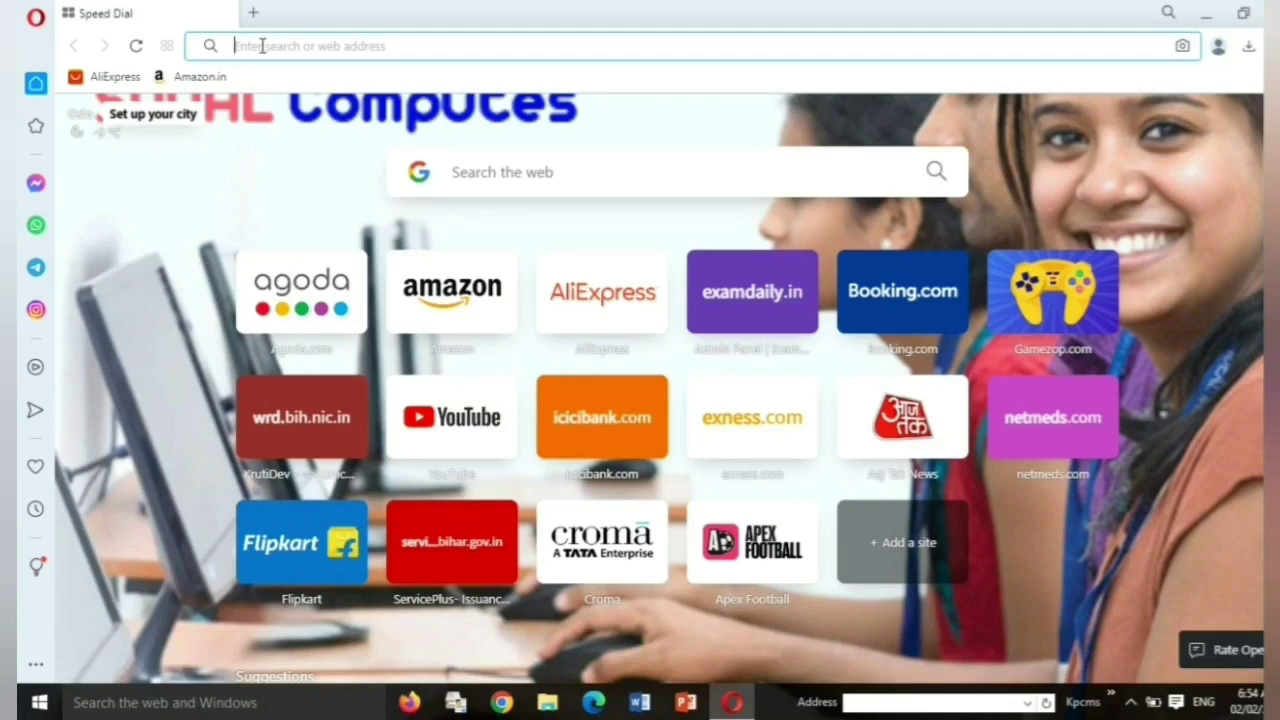
{"action": "type", "text": "pand"}
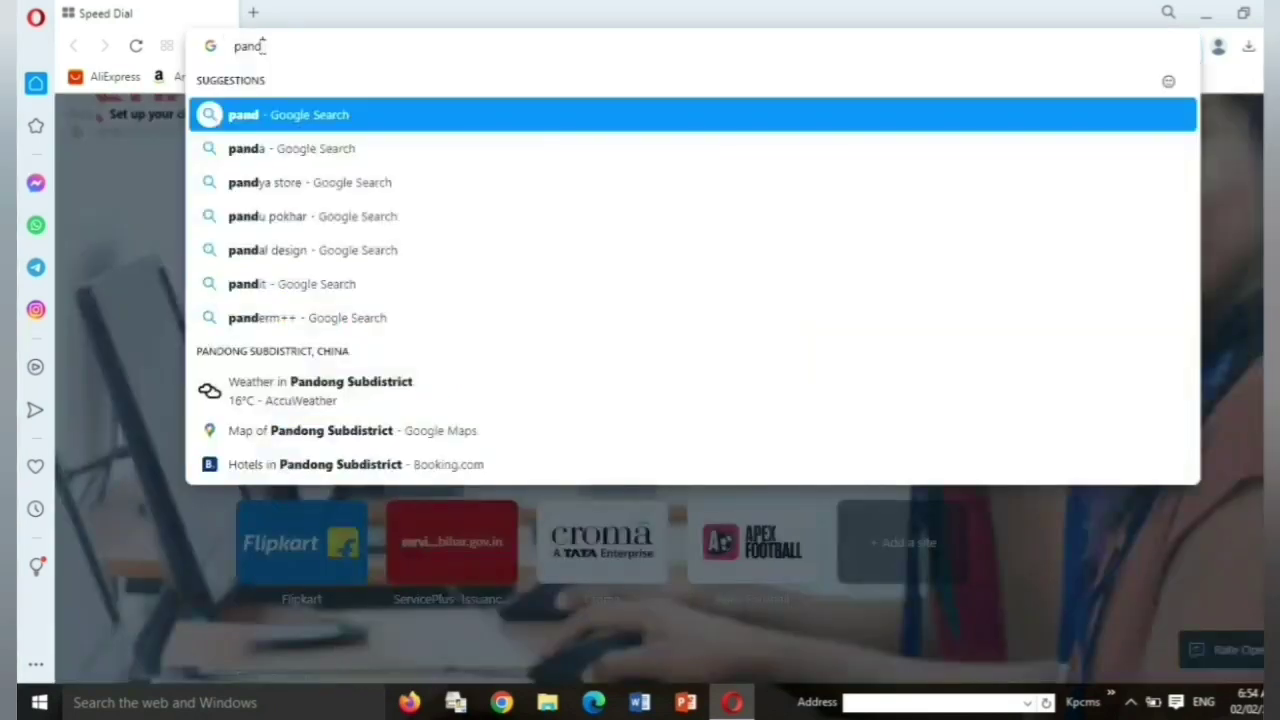
{"action": "key", "text": "BackSpace"}
{"action": "type", "text": "adhar "}
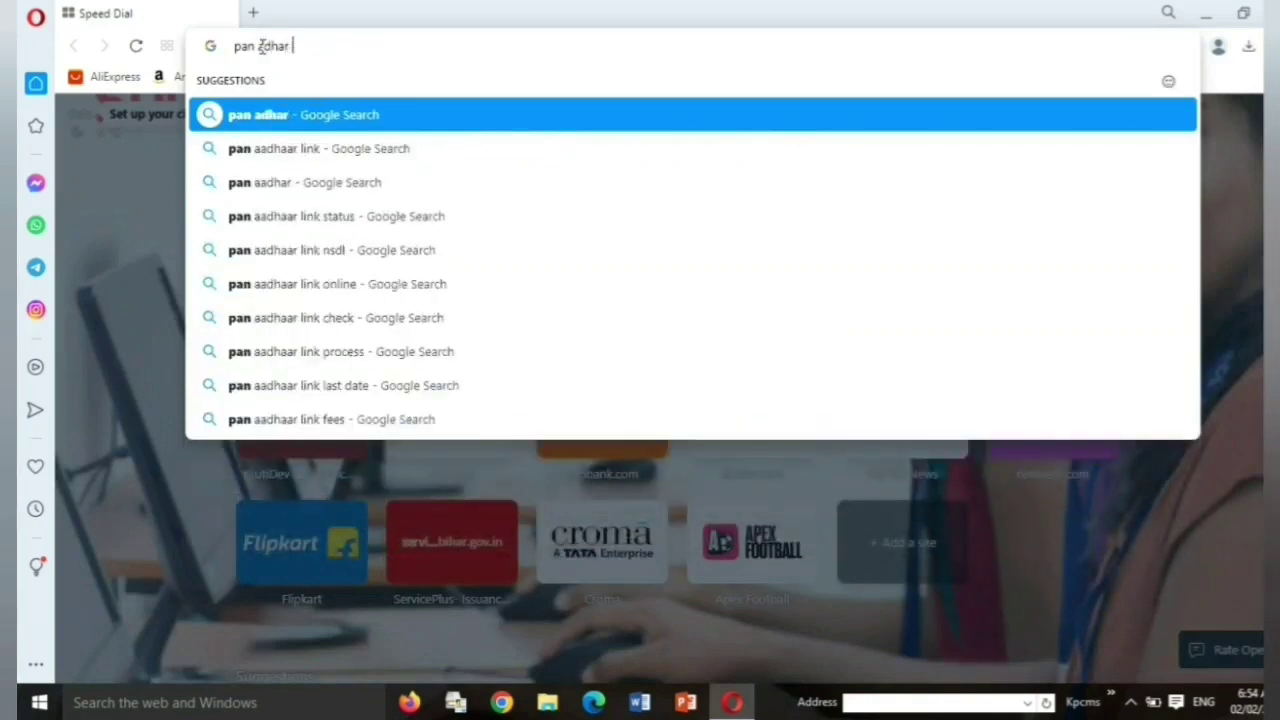
{"action": "type", "text": "link sta"}
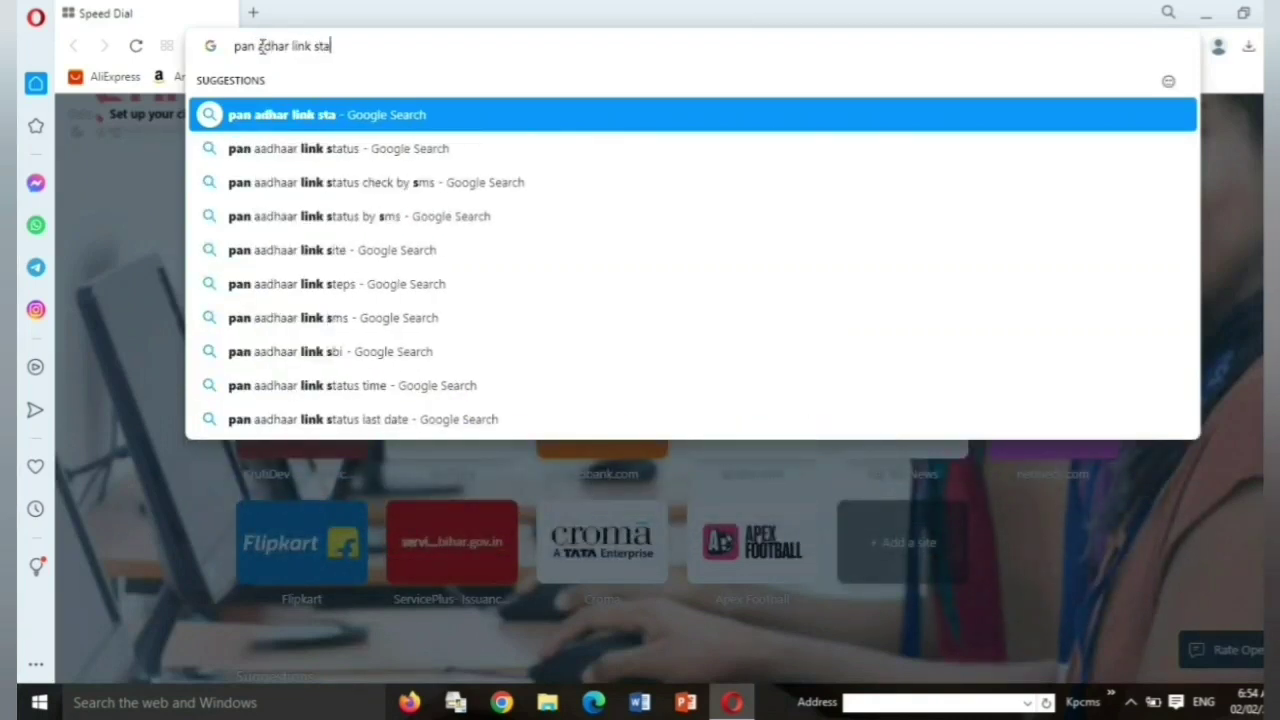
{"action": "type", "text": "tus"}
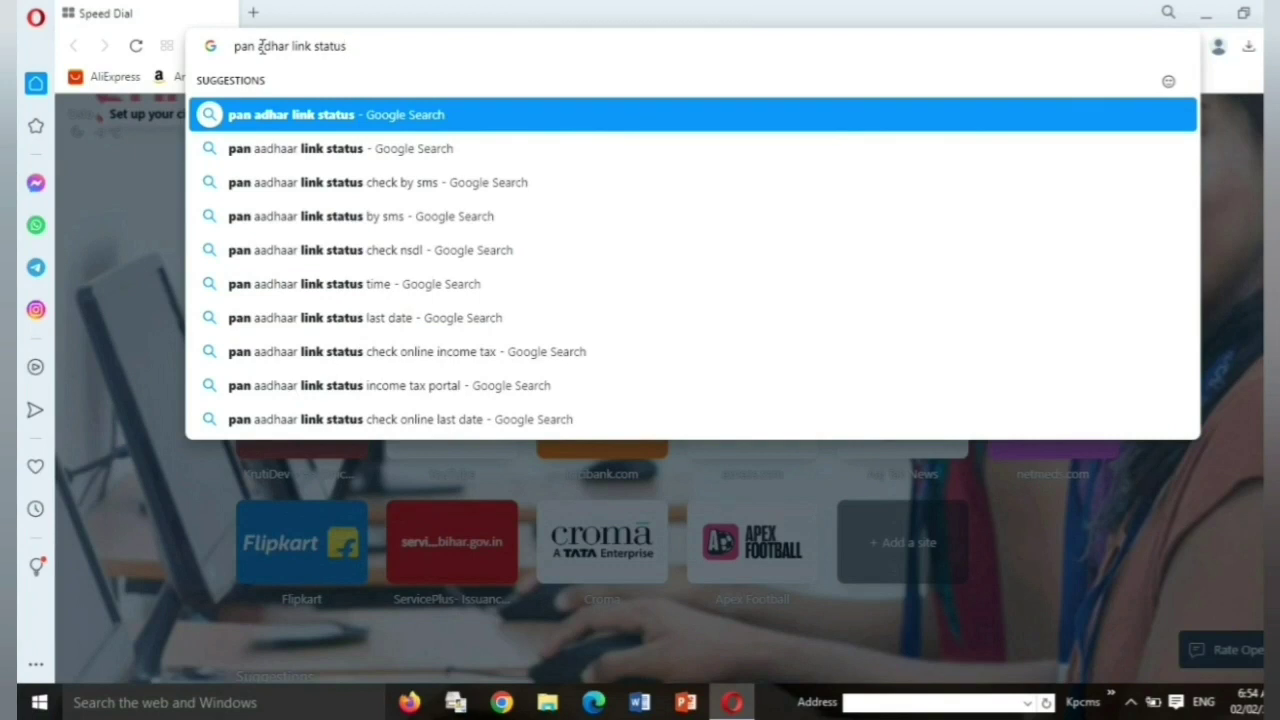
{"action": "key", "text": "Return"}
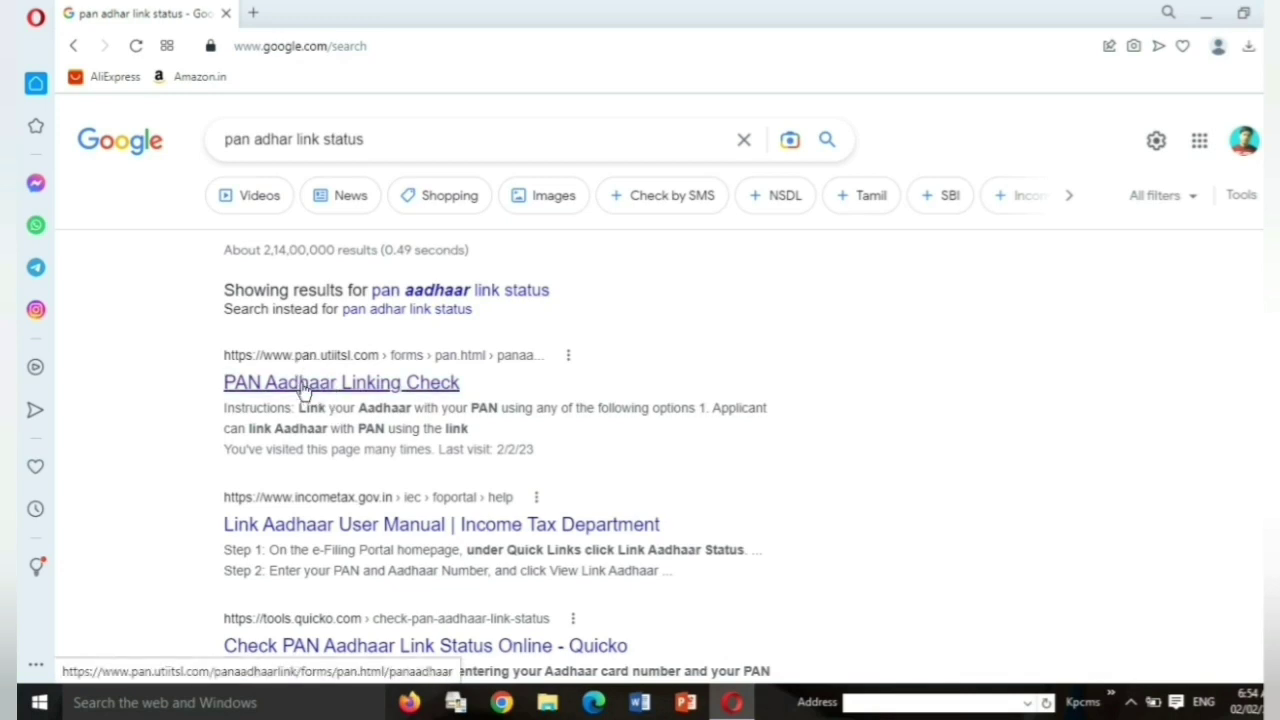
- Open the 'PAN Aadhaar Linking Check' result from the Google results
{"action": "left_click", "coordinate": [305, 388]}
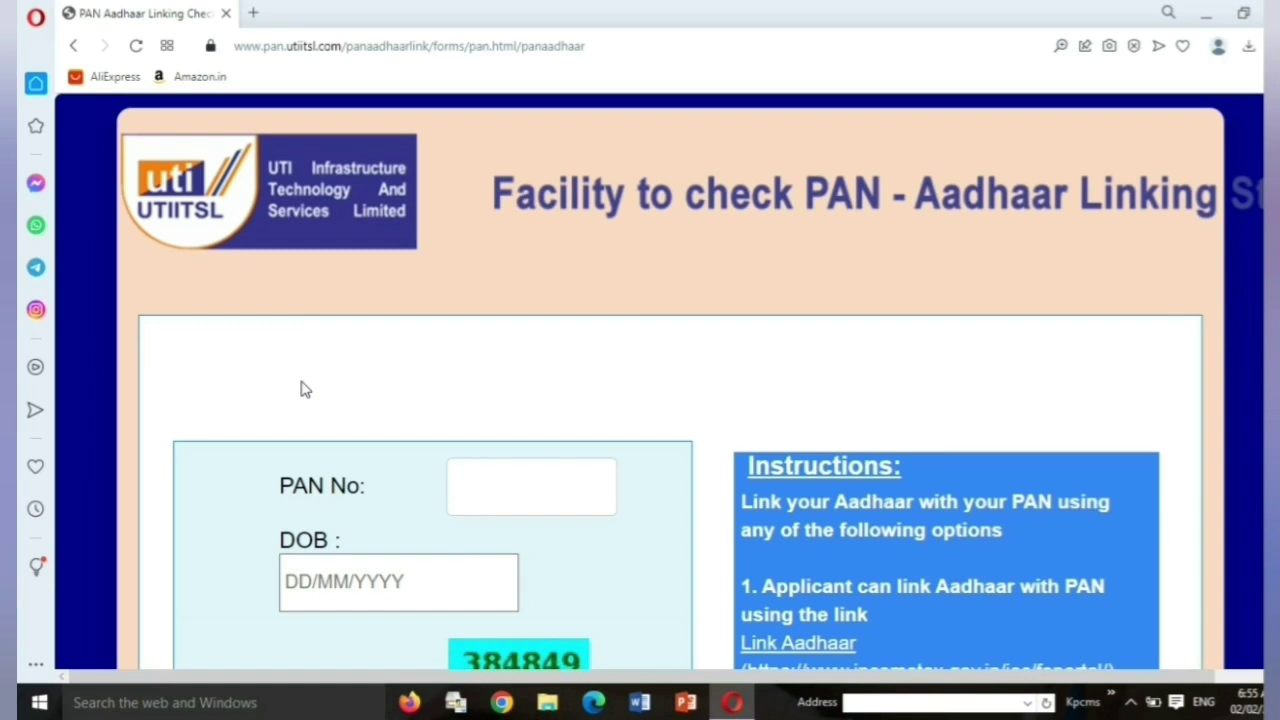
- Fill the PAN field on the UTIITSL linking check form using the saved PAN entry
{"action": "left_click", "coordinate": [496, 494]}
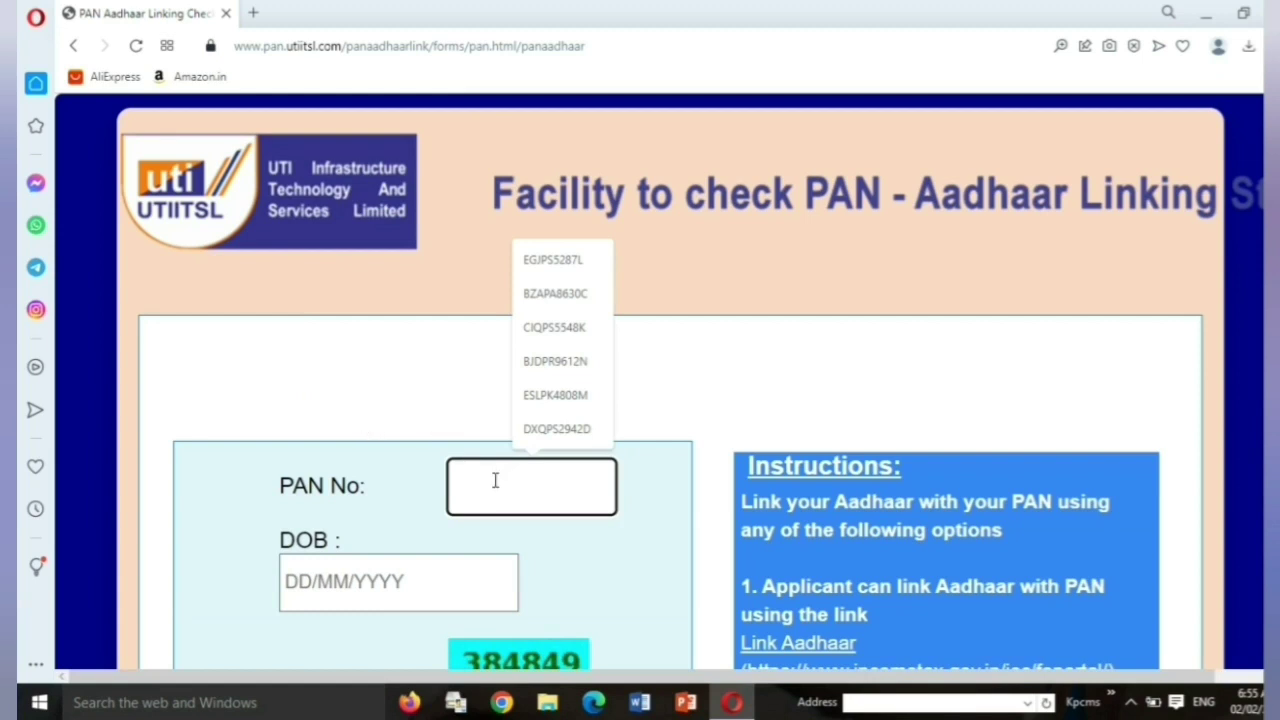
{"action": "key", "text": "BackSpace"}
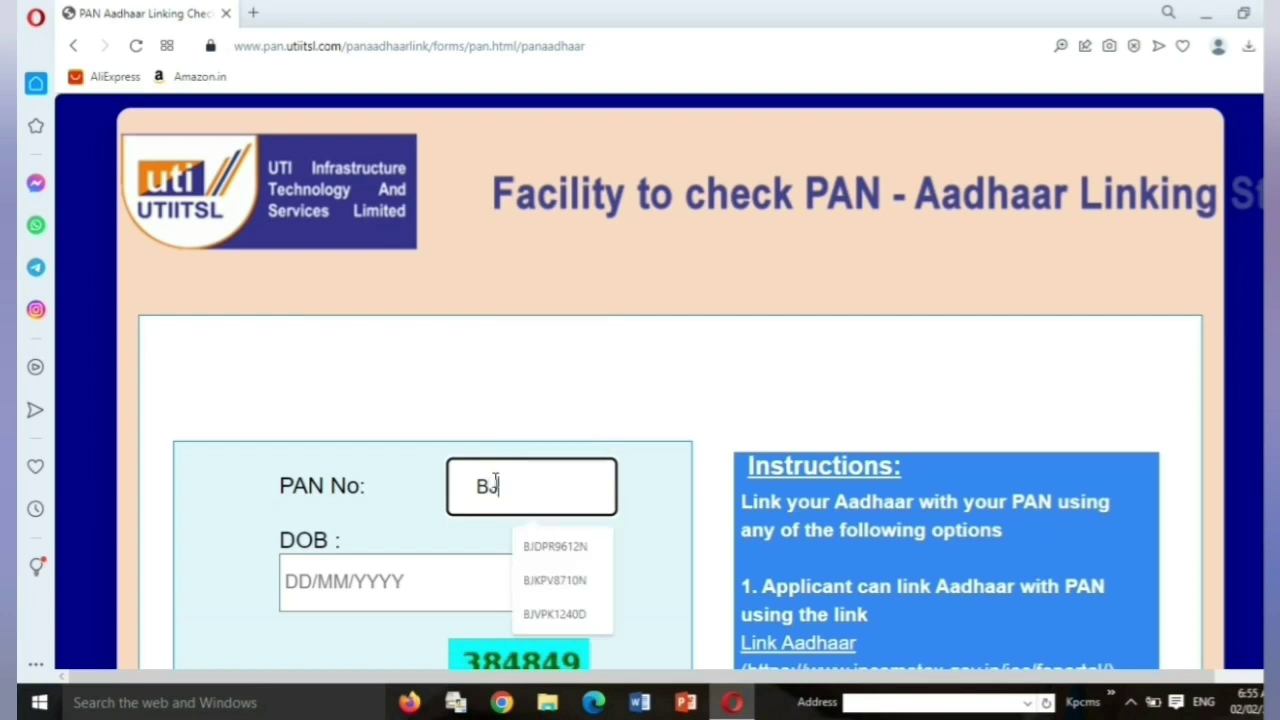
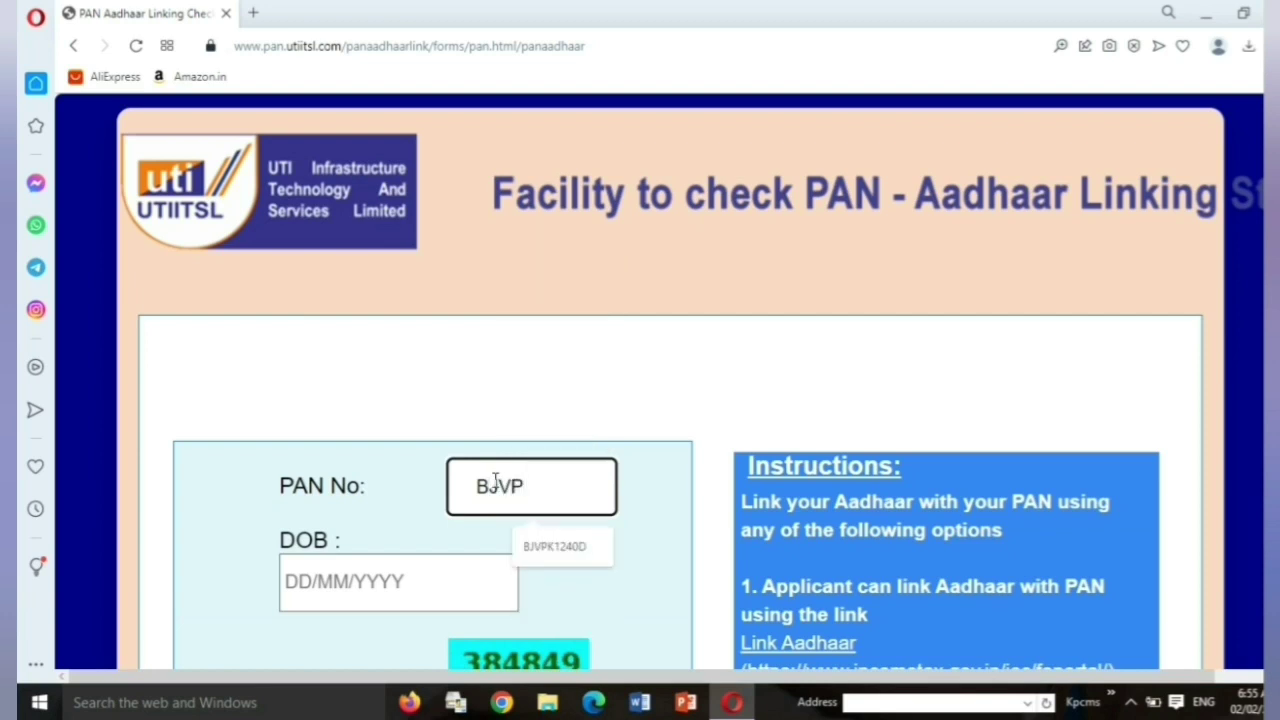
{"action": "left_click", "coordinate": [543, 556]}
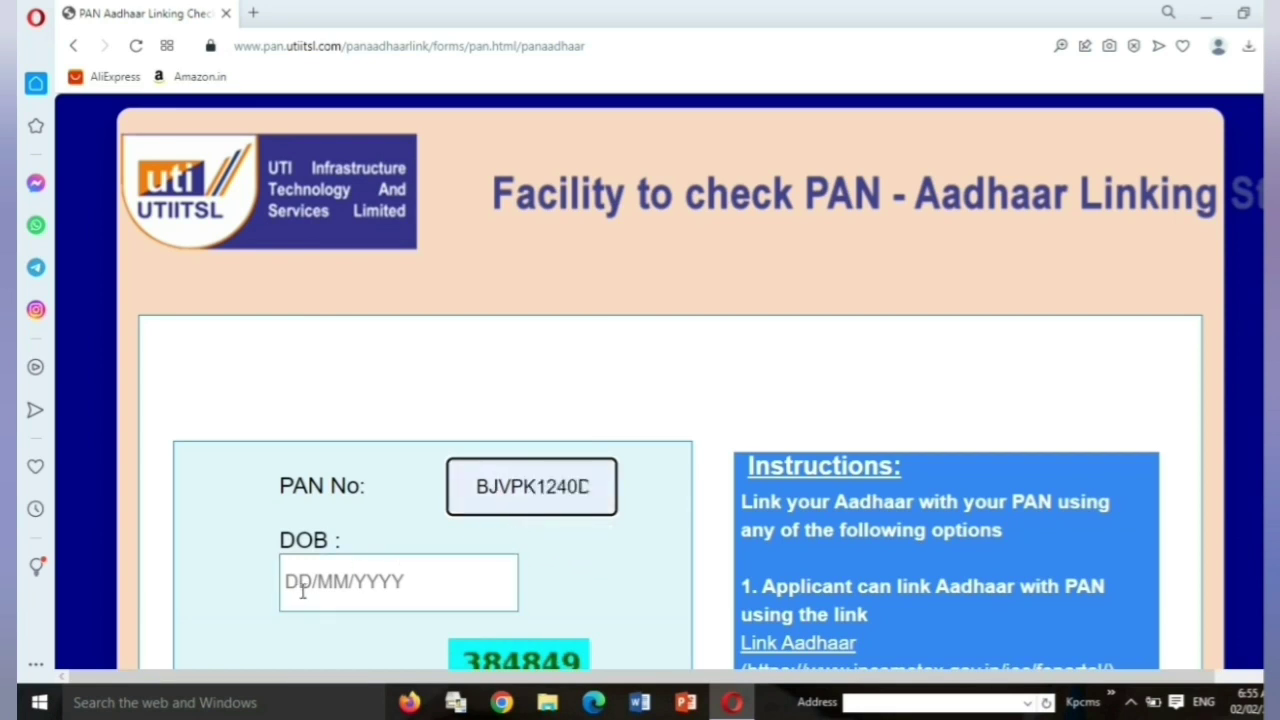
{"action": "scroll", "coordinate": [258, 541], "scroll_direction": "down", "scroll_amount": 1}
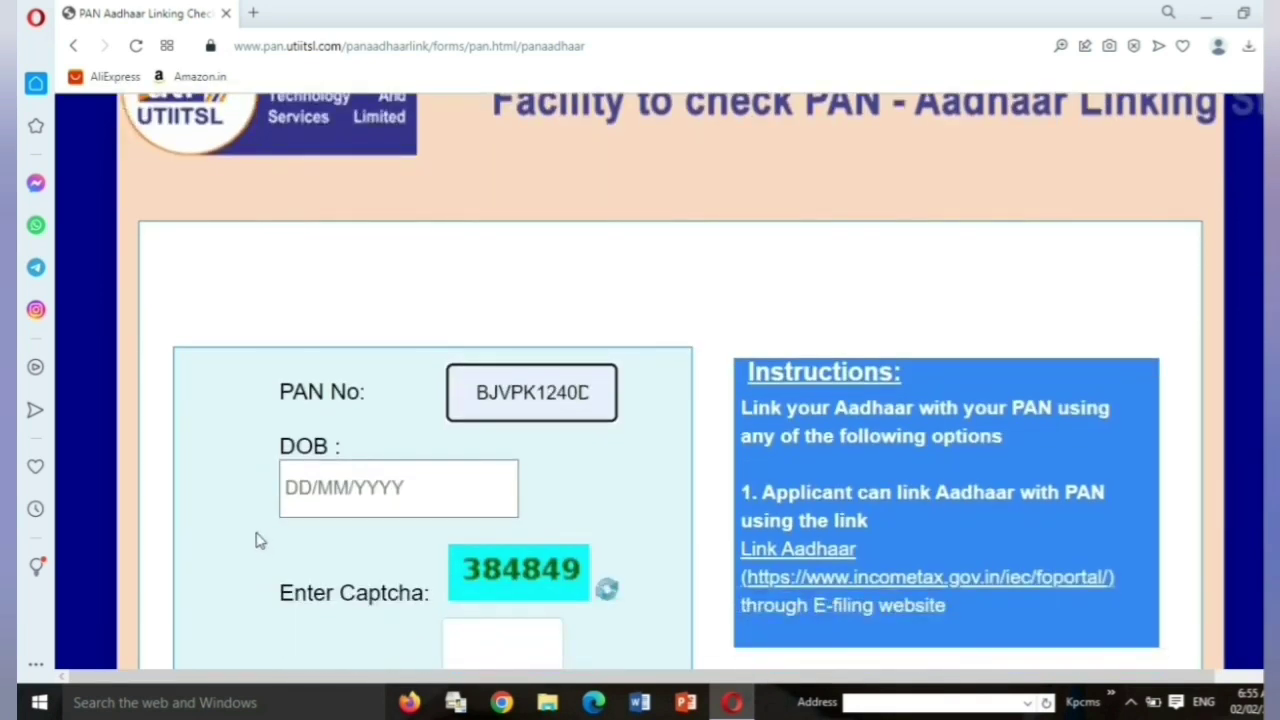
{"action": "scroll", "coordinate": [258, 541], "scroll_direction": "down", "scroll_amount": 1}
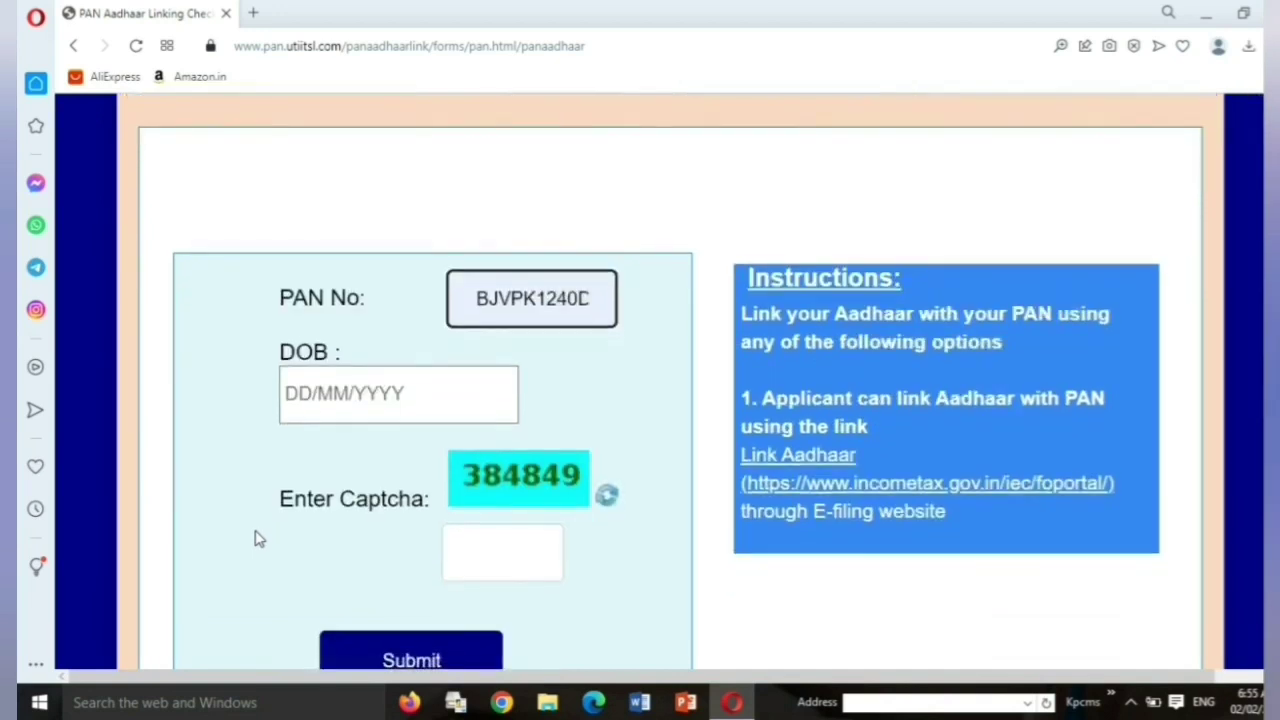
- Enter the date of birth and the captcha code, then submit the linking check
{"action": "left_click", "coordinate": [293, 392]}
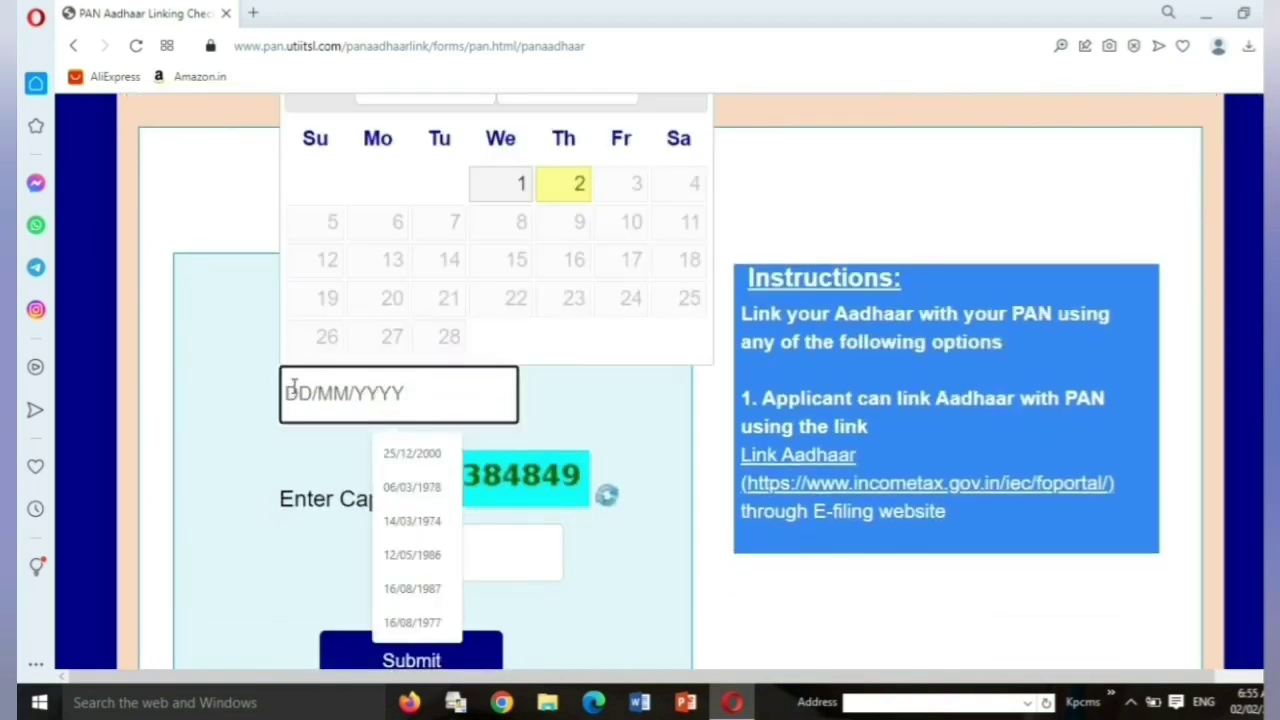
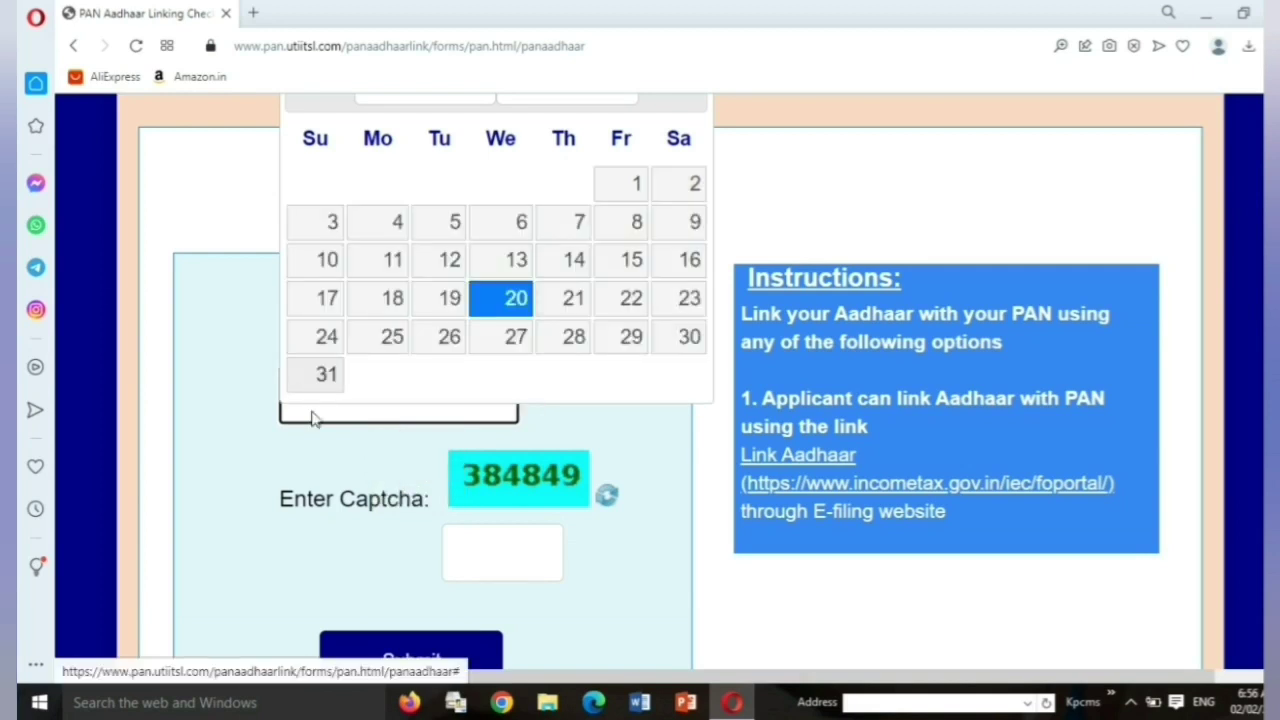
{"action": "left_click", "coordinate": [323, 540]}
{"action": "left_click", "coordinate": [477, 558]}
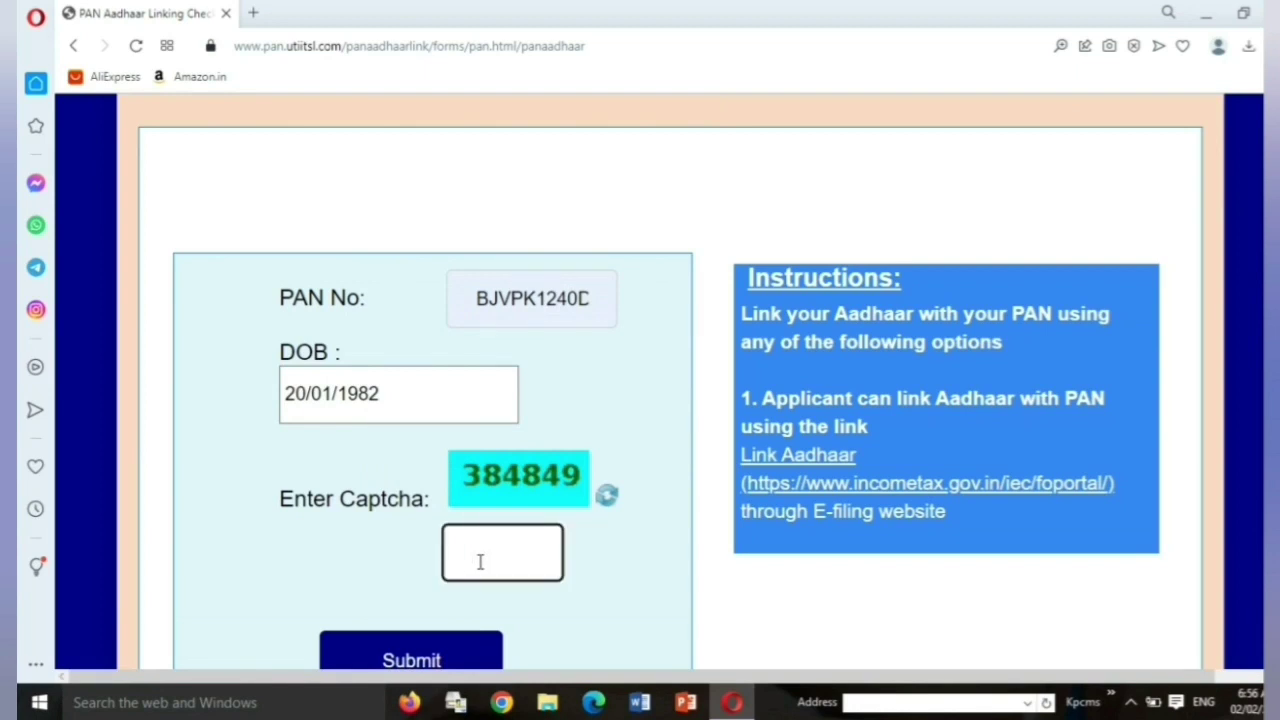
{"action": "type", "text": "384849"}
{"action": "scroll", "coordinate": [311, 533], "scroll_direction": "down", "scroll_amount": 1}
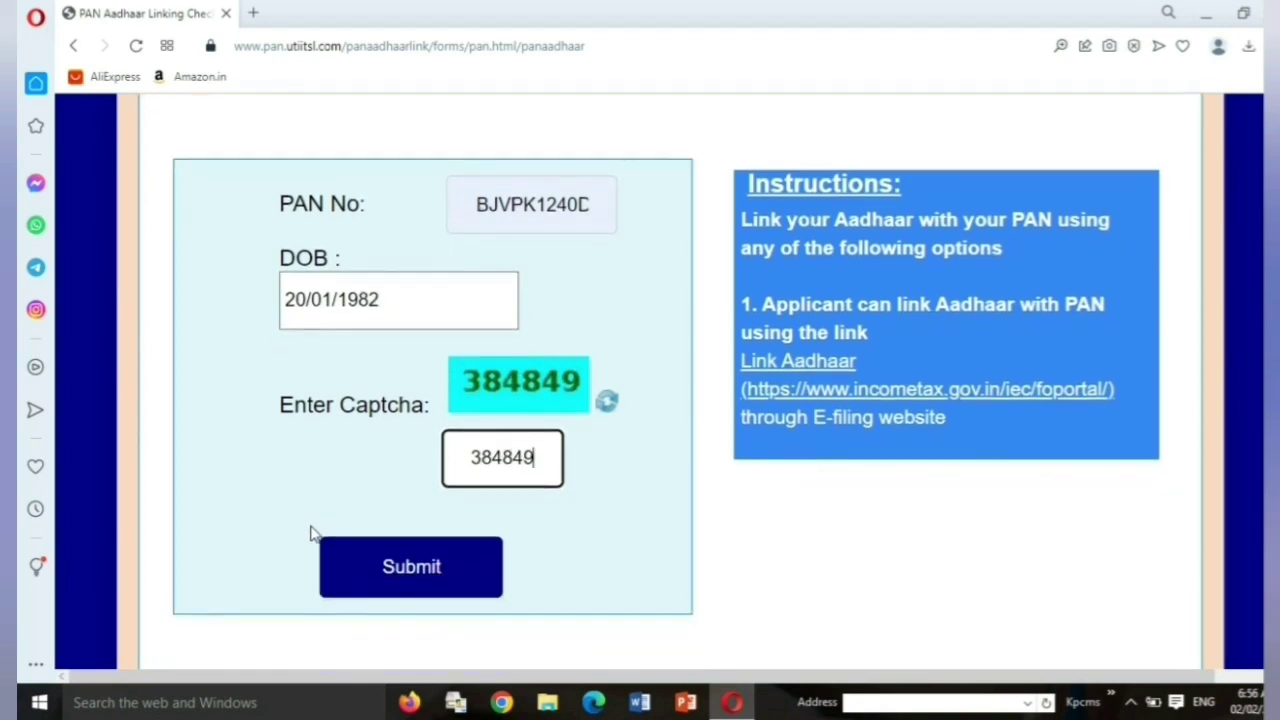
{"action": "left_click", "coordinate": [398, 572]}
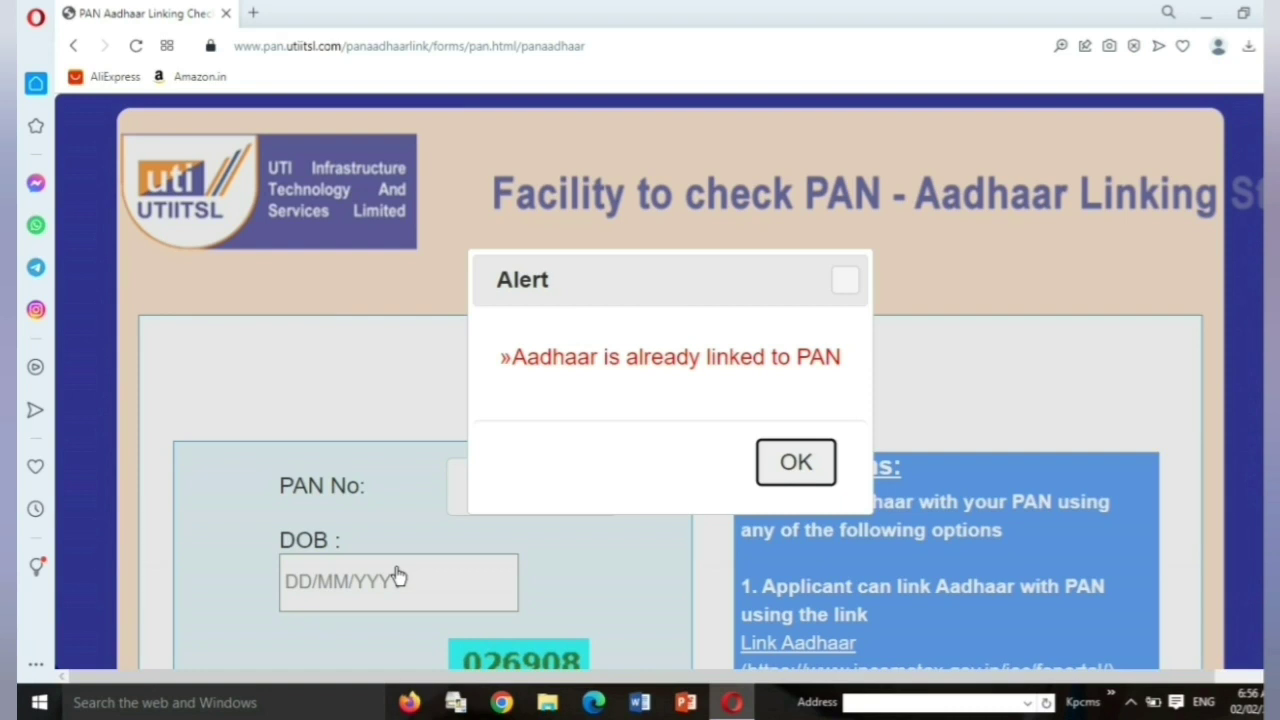
- Dismiss the 'Aadhaar is already linked to PAN' alert
{"action": "left_click", "coordinate": [792, 462]}
{"action": "scroll", "coordinate": [621, 416], "scroll_direction": "down", "scroll_amount": 2}
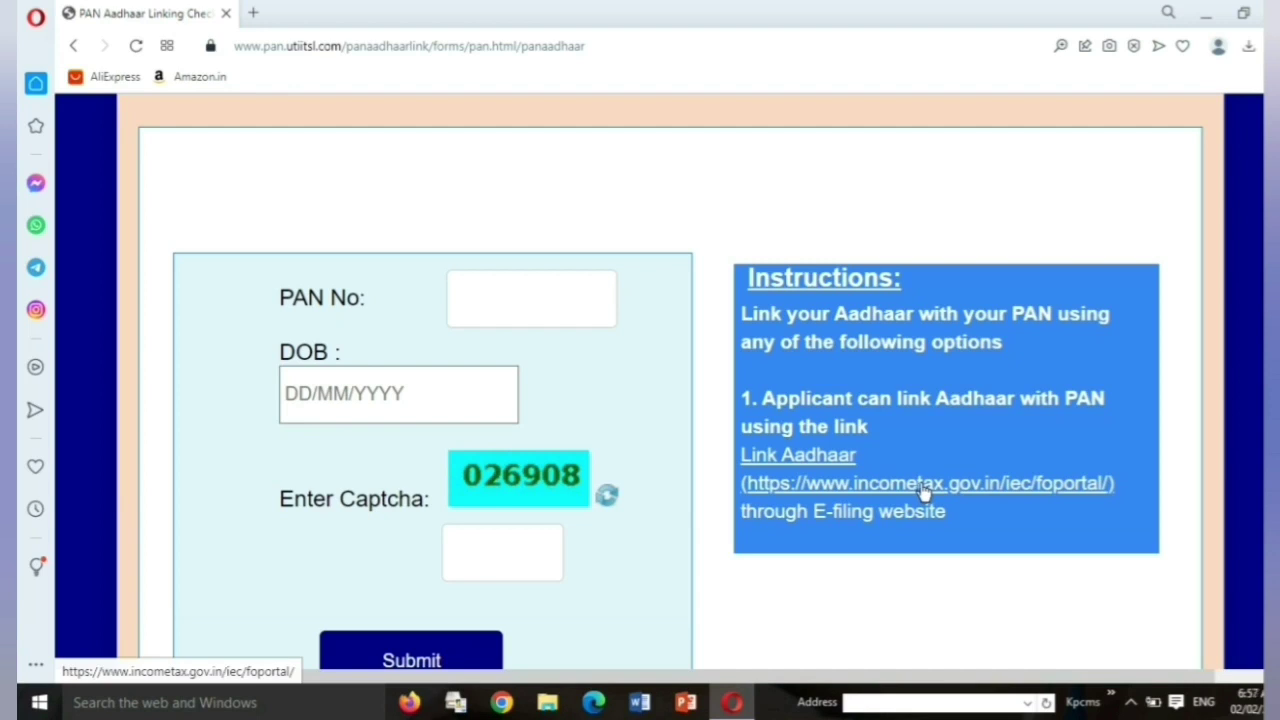
- Follow the incometax.gov.in link, then open Link Aadhaar from the portal's Quick Links
{"action": "left_click", "coordinate": [925, 490]}
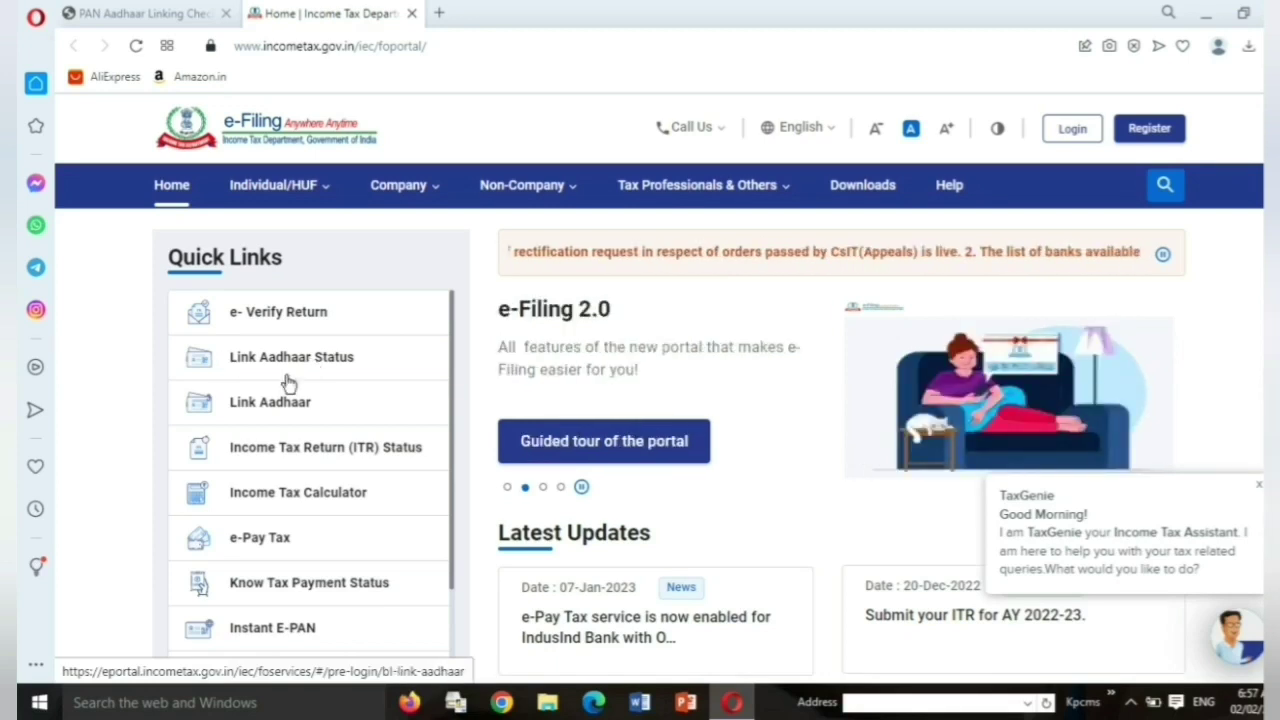
{"action": "left_click", "coordinate": [236, 410]}
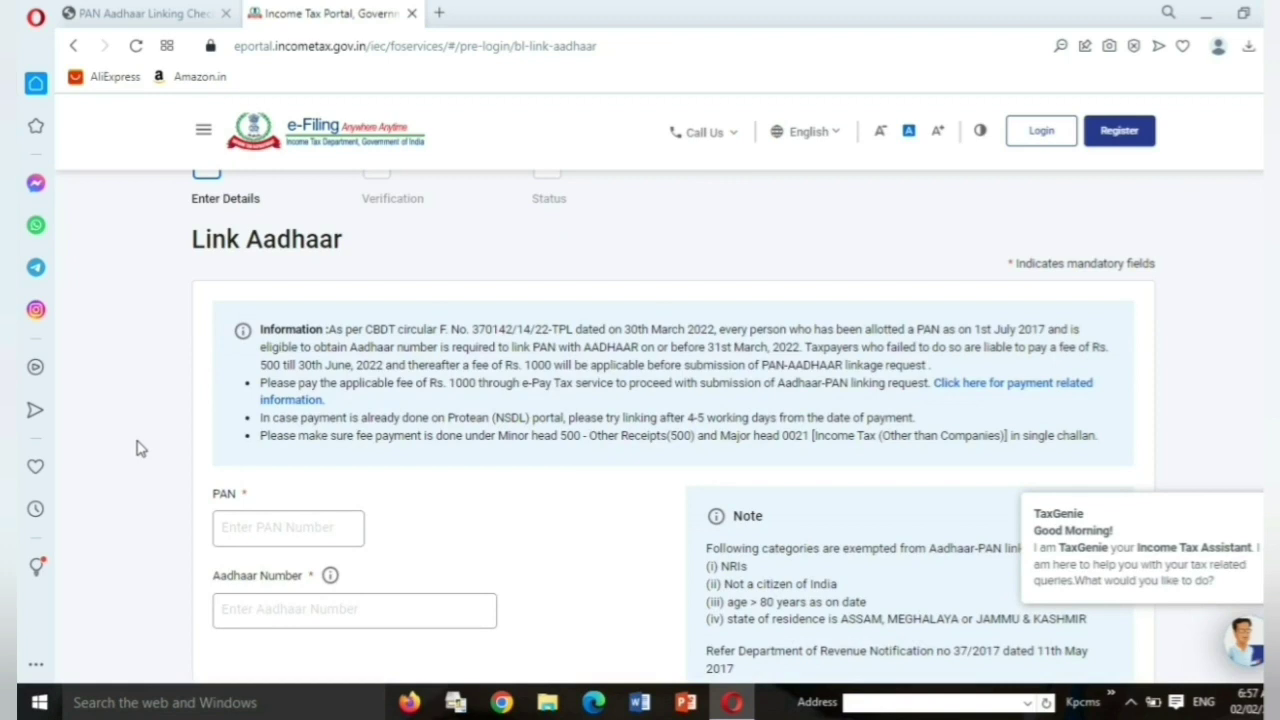
- Enter the PAN and the Aadhaar Number in the Link Aadhaar form
{"action": "scroll", "coordinate": [140, 449], "scroll_direction": "down", "scroll_amount": 1}
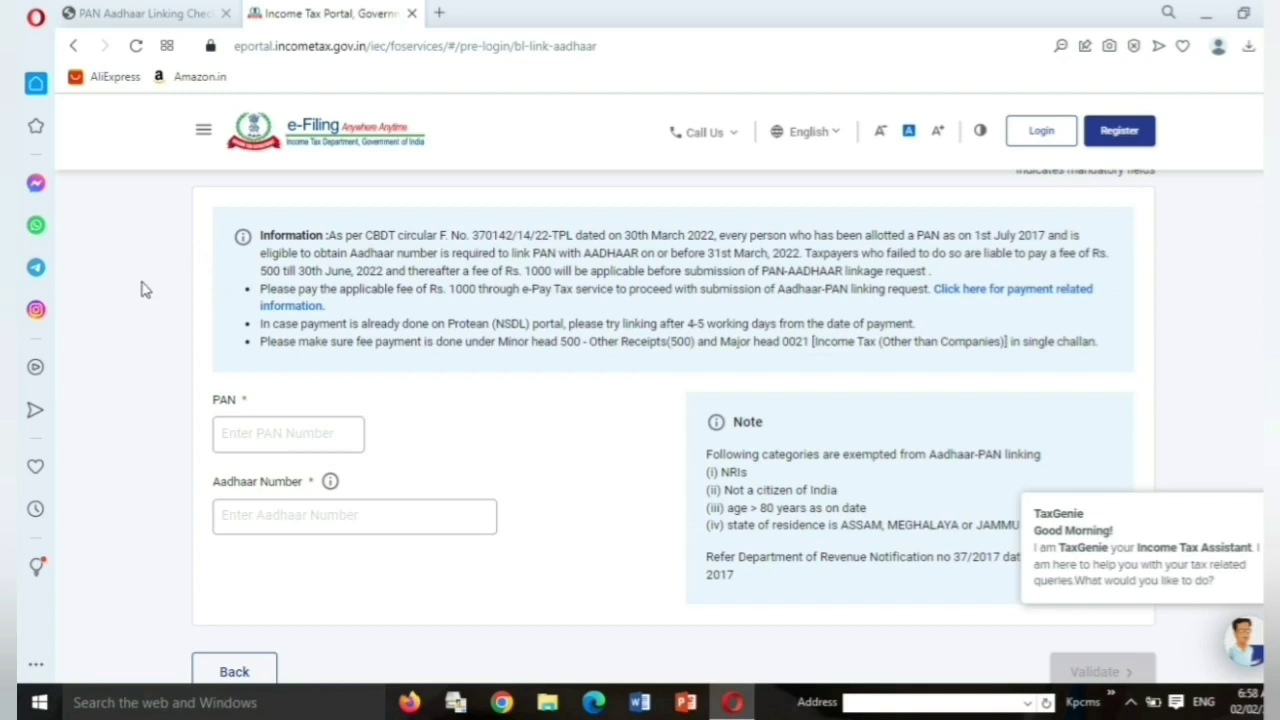
{"action": "left_click", "coordinate": [233, 440]}
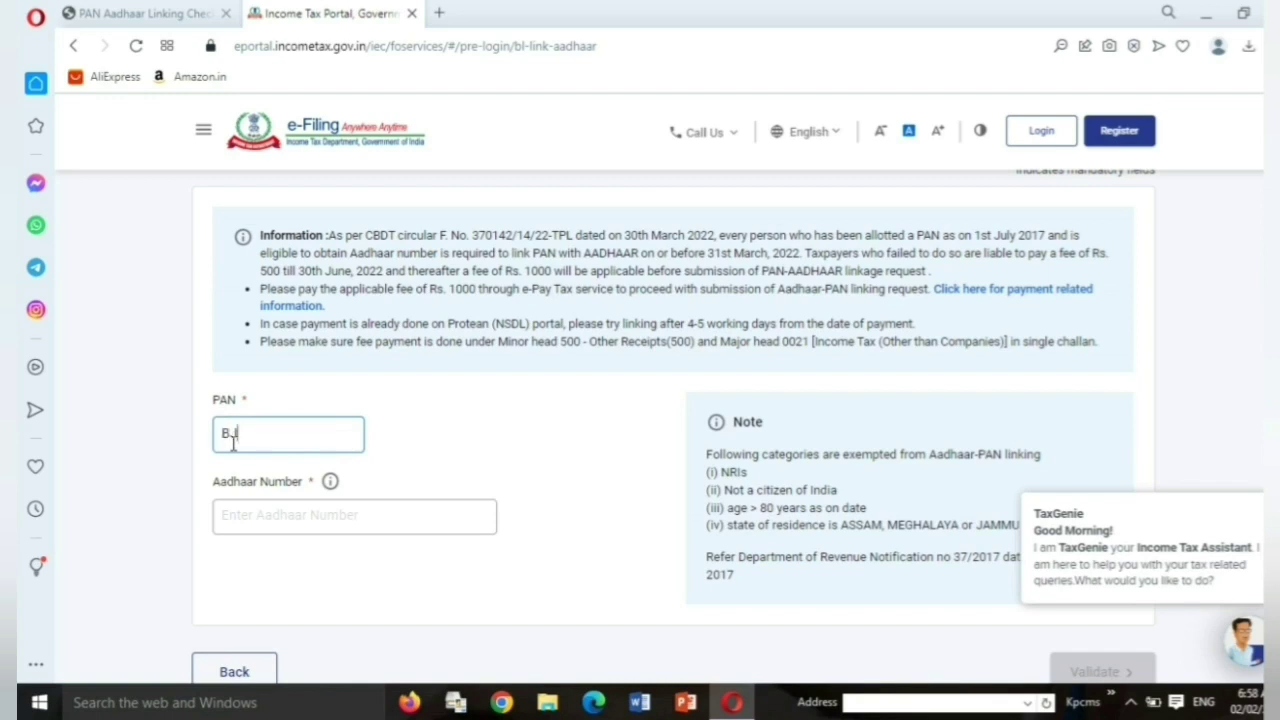
{"action": "left_click", "coordinate": [257, 521]}
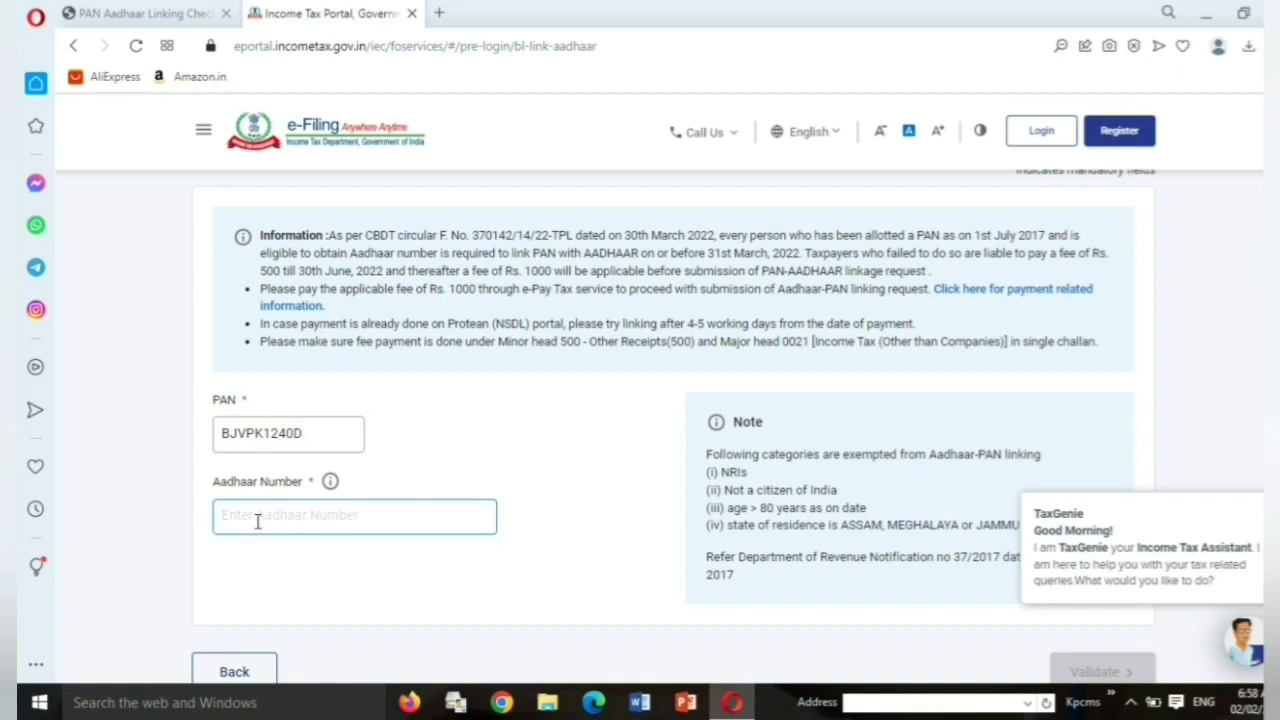
- Close the TaxGenie greeting popup on the e-Filing page
{"action": "scroll", "coordinate": [257, 521], "scroll_direction": "down", "scroll_amount": 2}
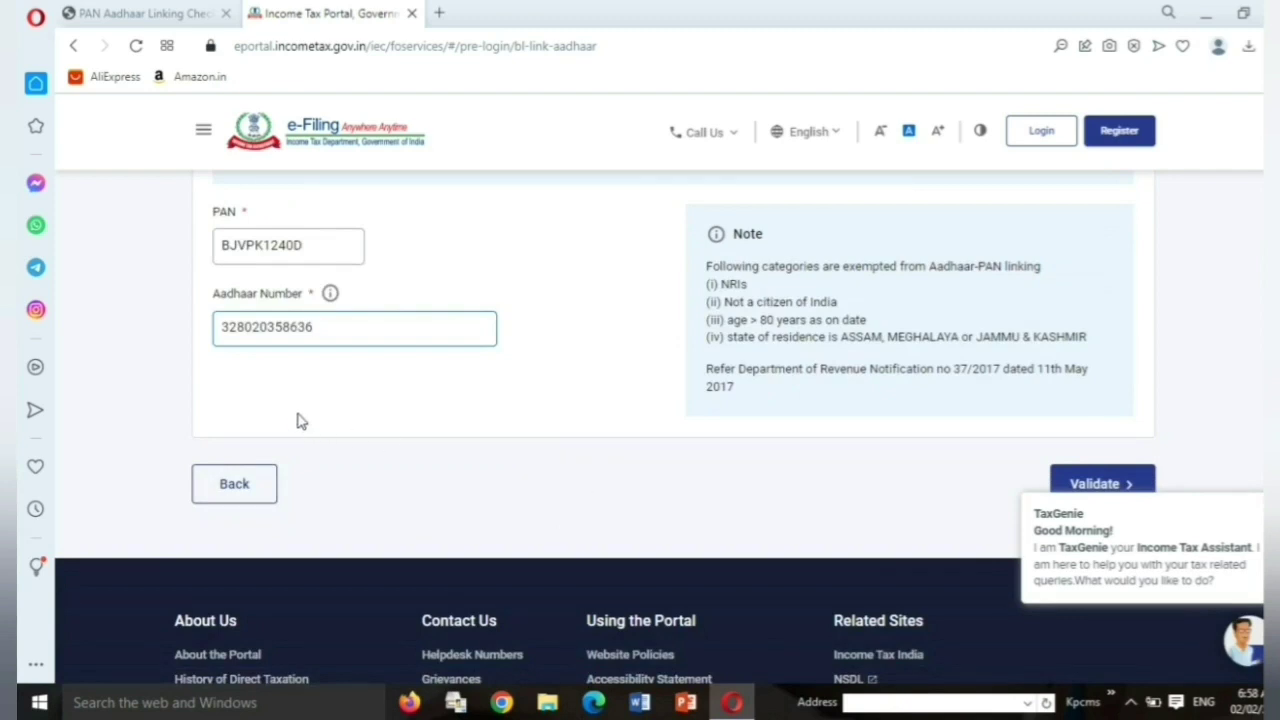
{"action": "scroll", "coordinate": [289, 416], "scroll_direction": "up", "scroll_amount": 1}
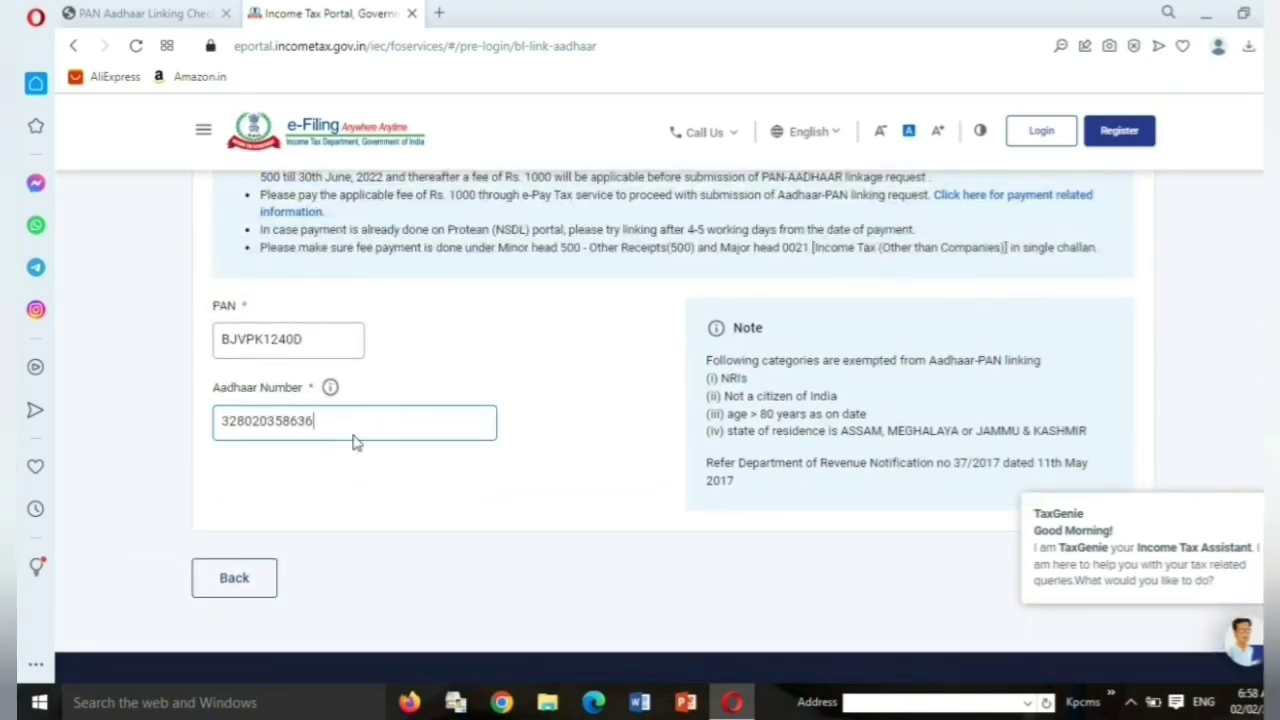
{"action": "left_click", "coordinate": [1257, 498]}
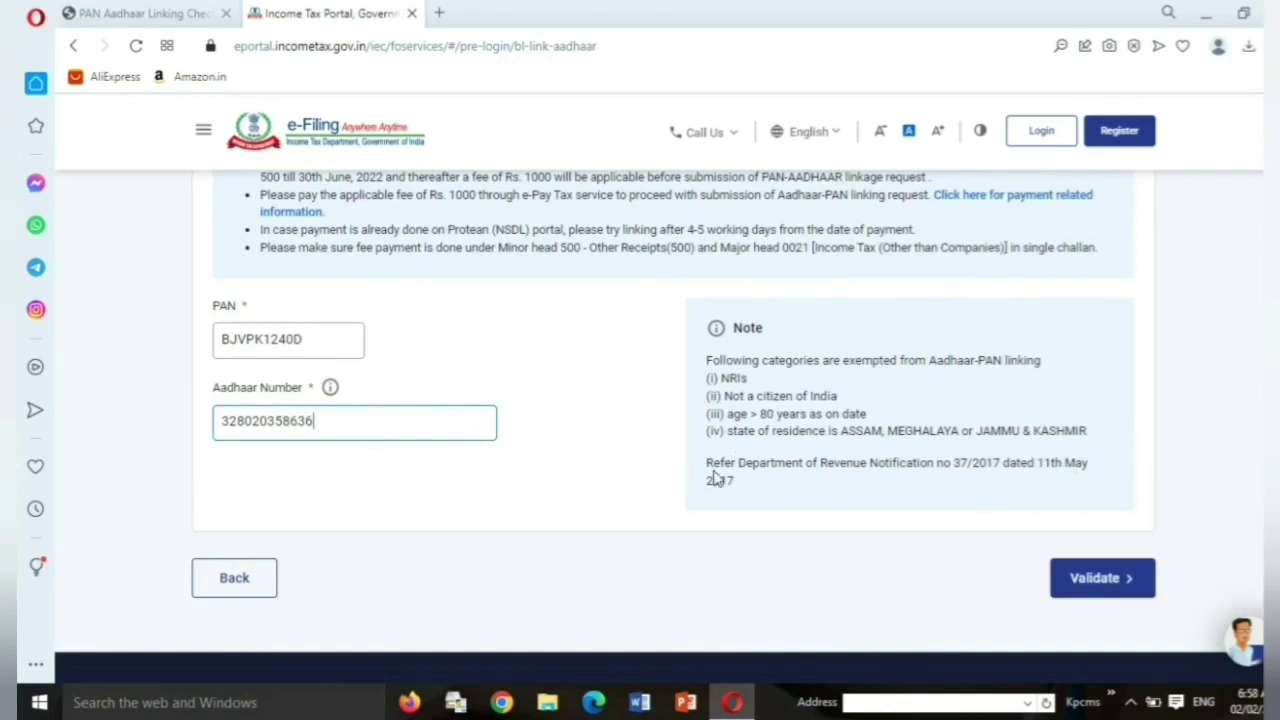
{"action": "scroll", "coordinate": [695, 477], "scroll_direction": "down", "scroll_amount": 1}
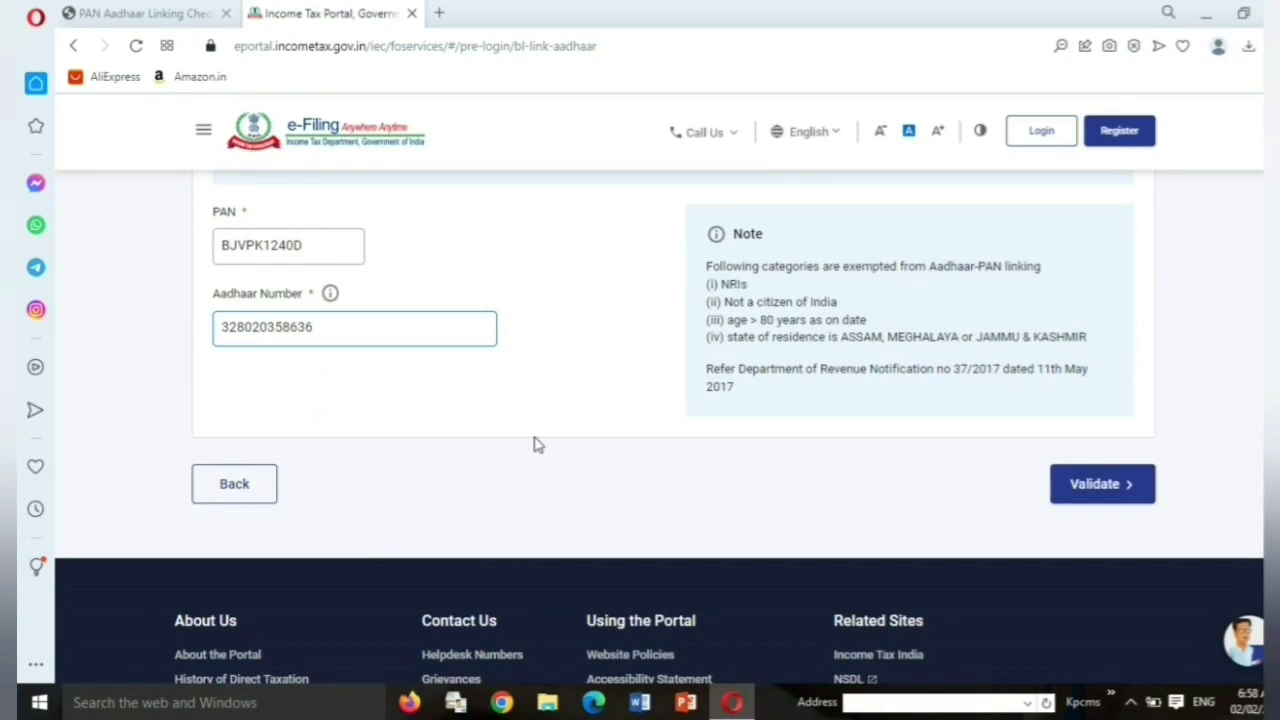
{"action": "scroll", "coordinate": [525, 443], "scroll_direction": "up", "scroll_amount": 2}
{"action": "scroll", "coordinate": [530, 447], "scroll_direction": "down", "scroll_amount": 1}
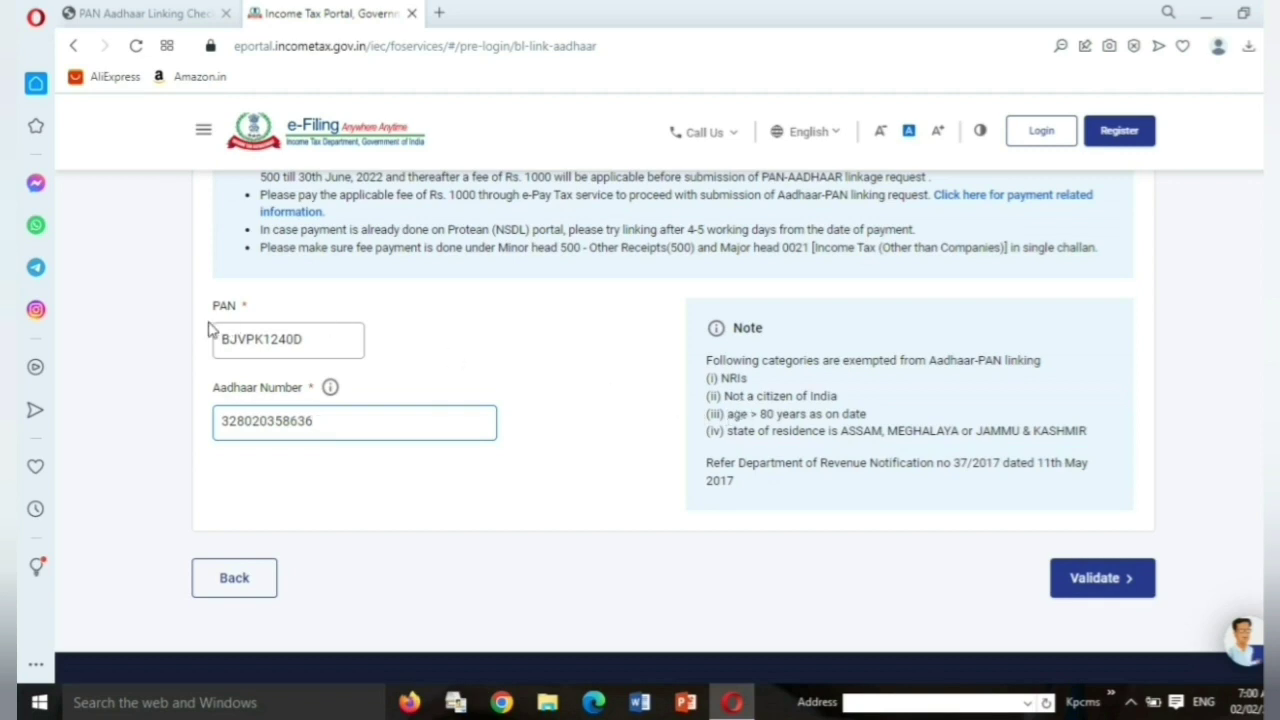
- Validate the entered PAN and Aadhaar Number on the Link Aadhaar form
{"action": "left_click", "coordinate": [1078, 582]}
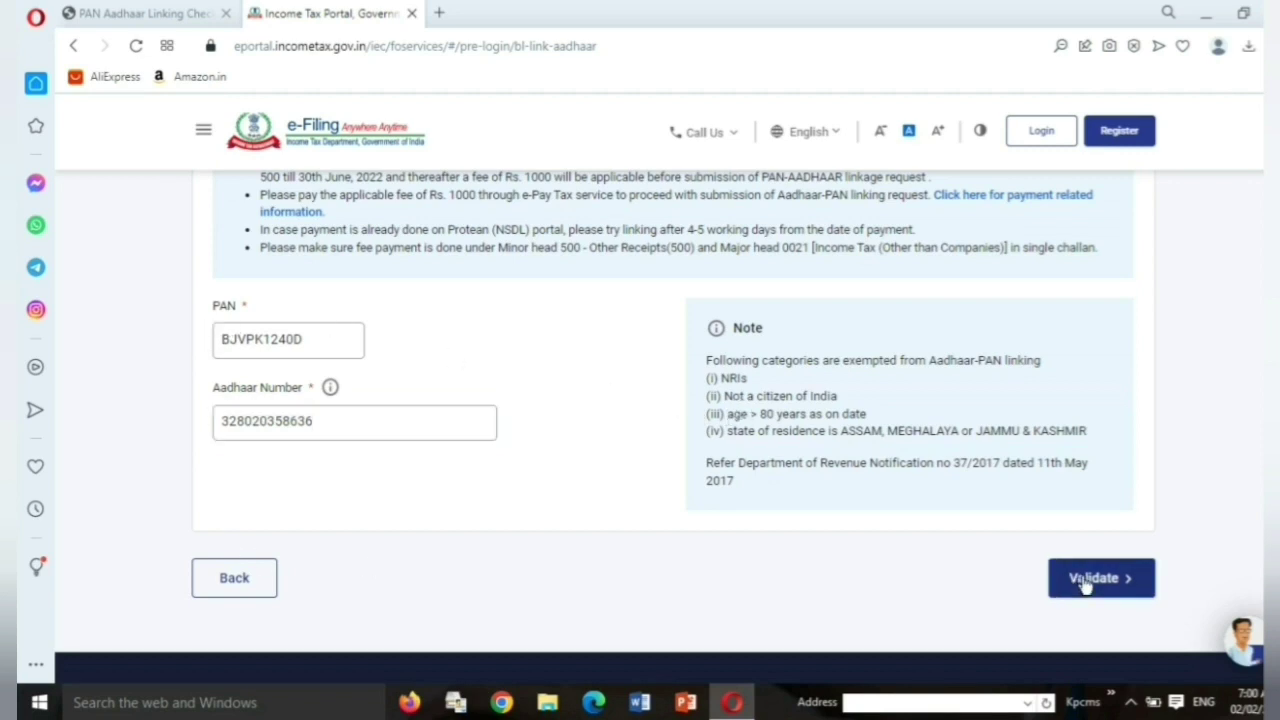